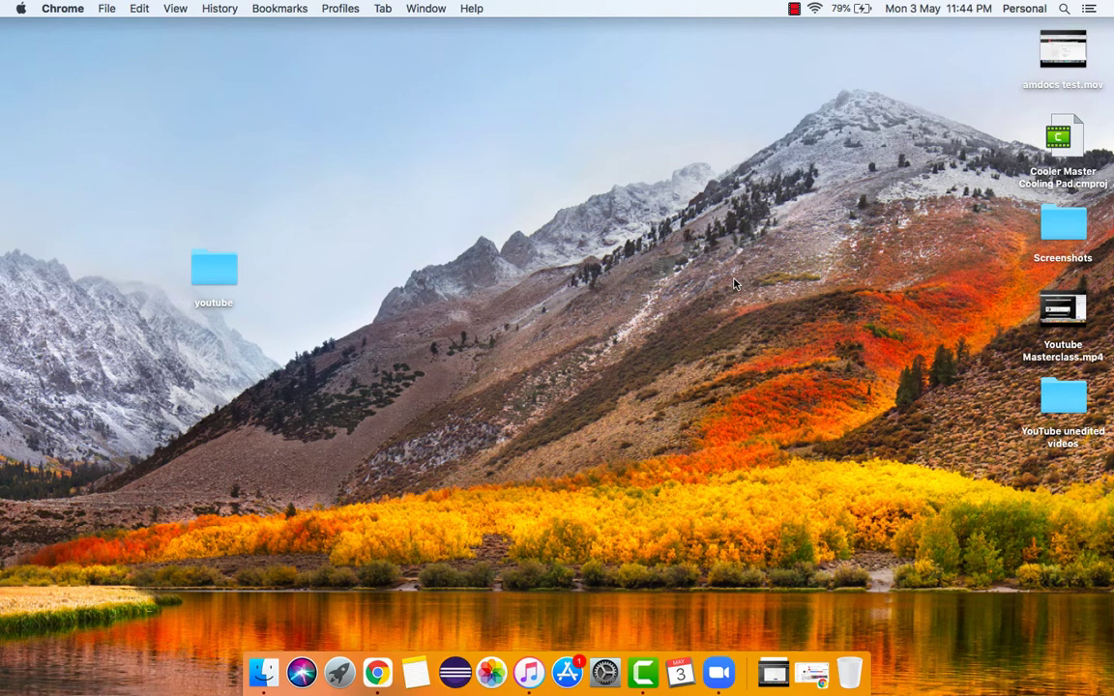
- Bring Chrome forward, load google.com and search for 'tor browser'
{"action": "left_click", "coordinate": [377, 672]}
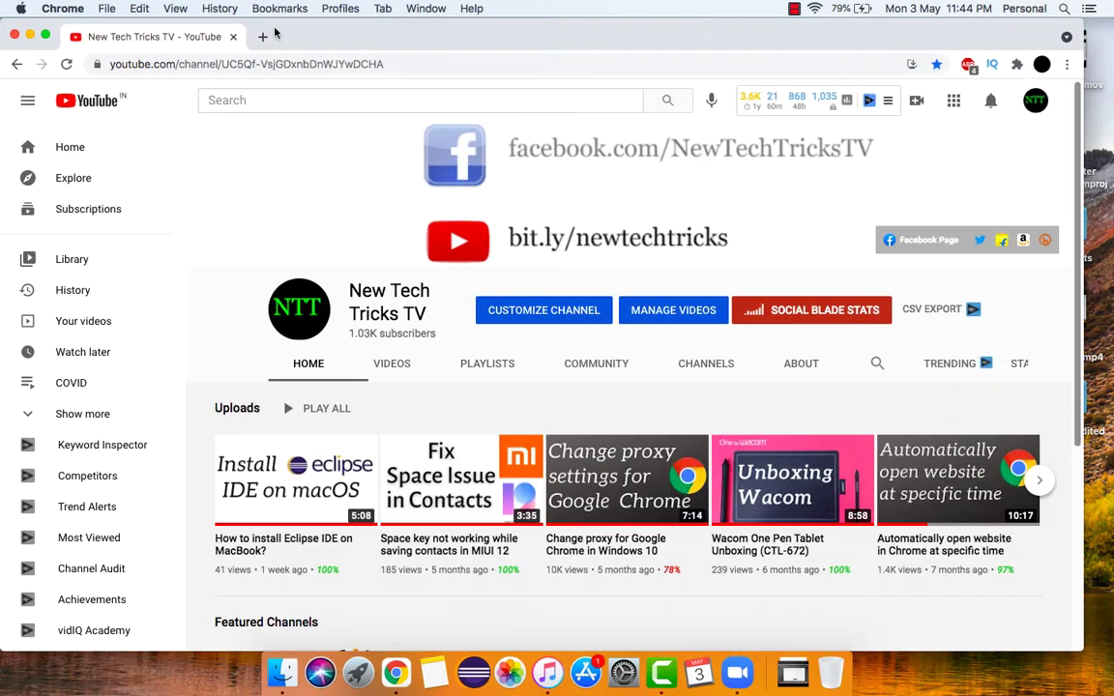
{"action": "left_click", "coordinate": [263, 63]}
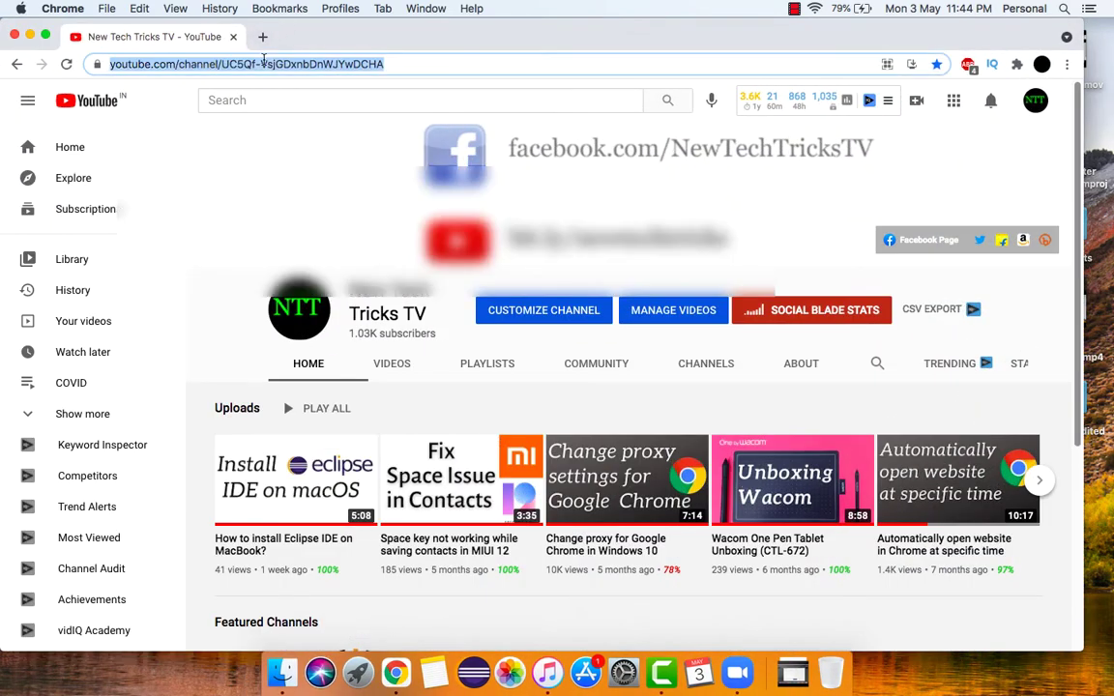
{"action": "type", "text": "google.com"}
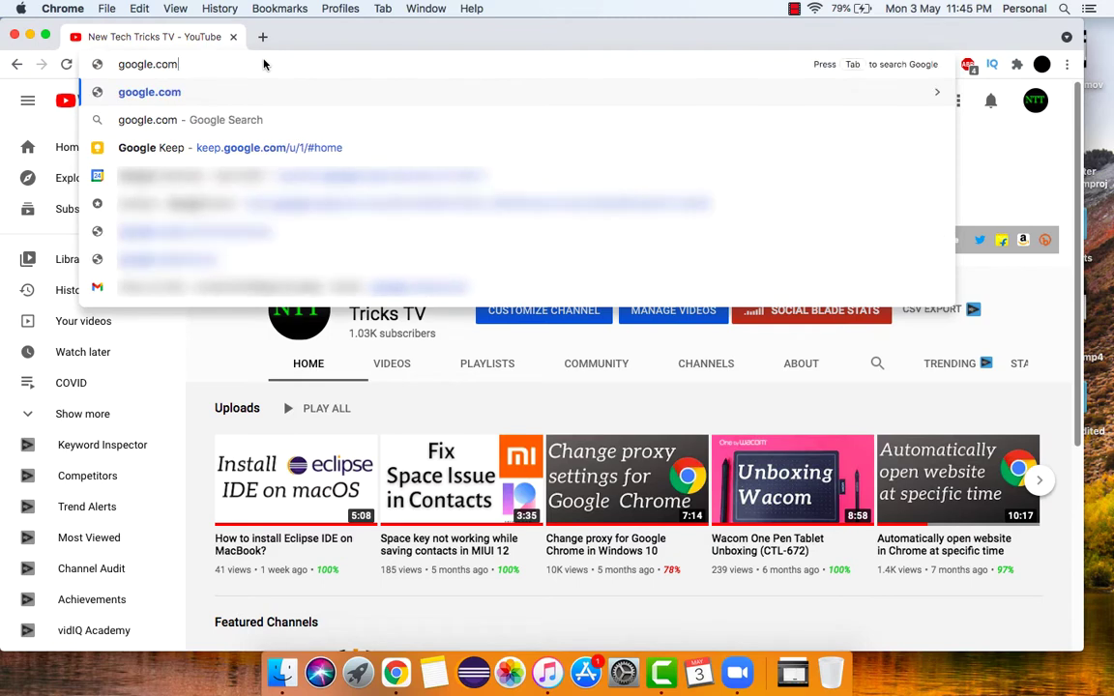
{"action": "key", "text": "Return"}
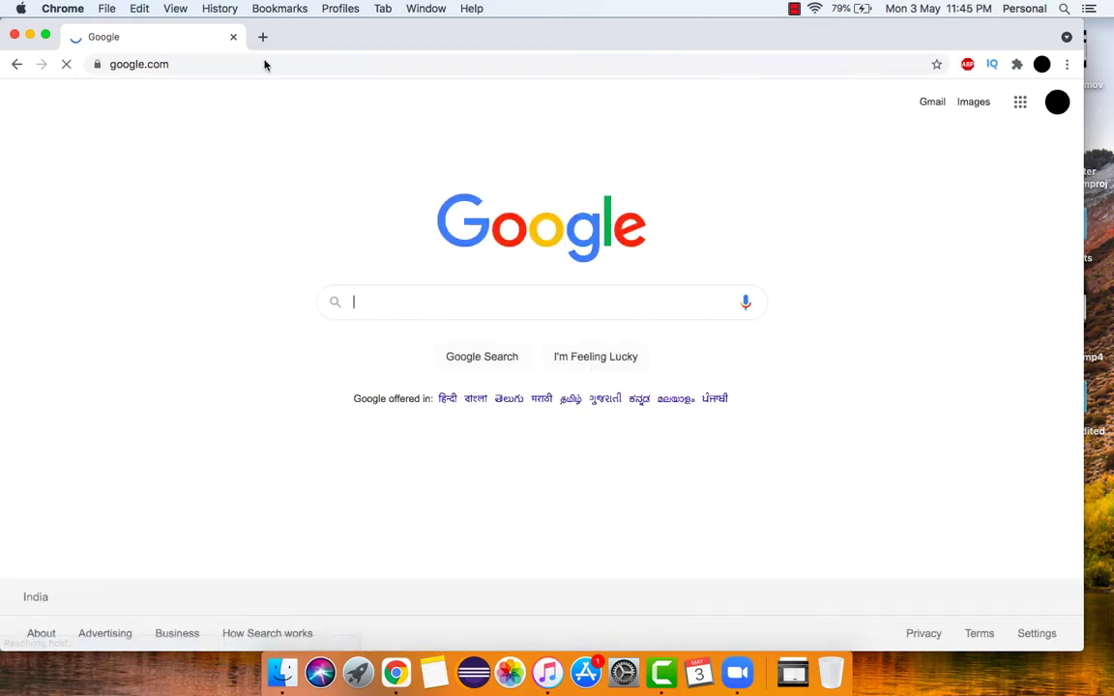
{"action": "left_click", "coordinate": [397, 301]}
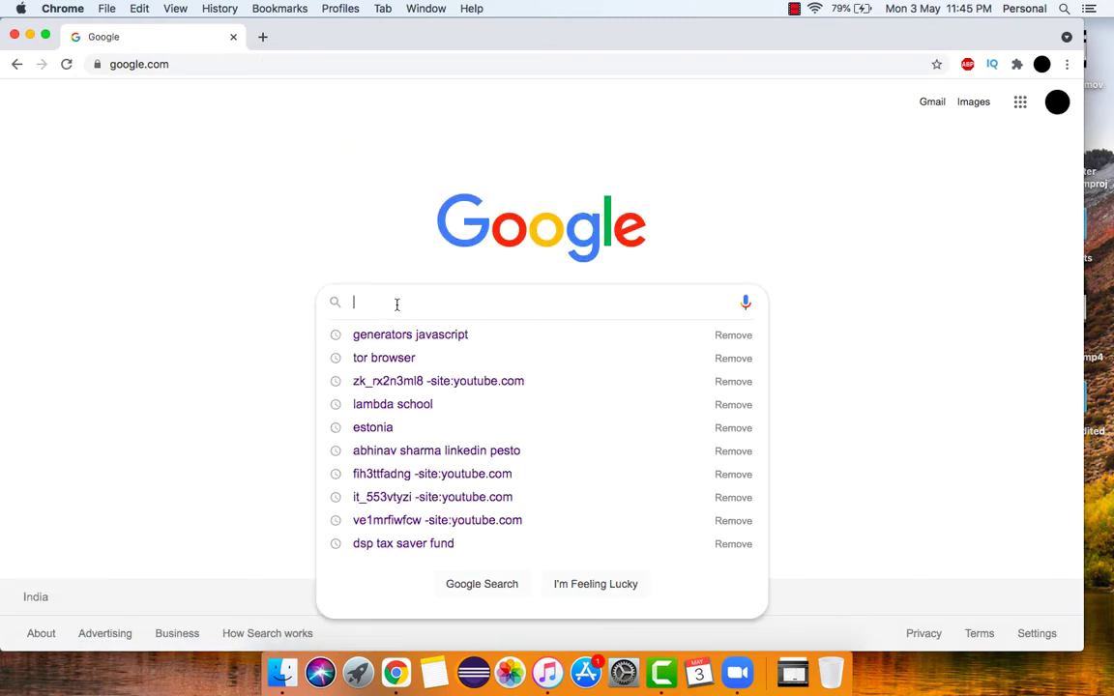
{"action": "type", "text": "tor browser"}
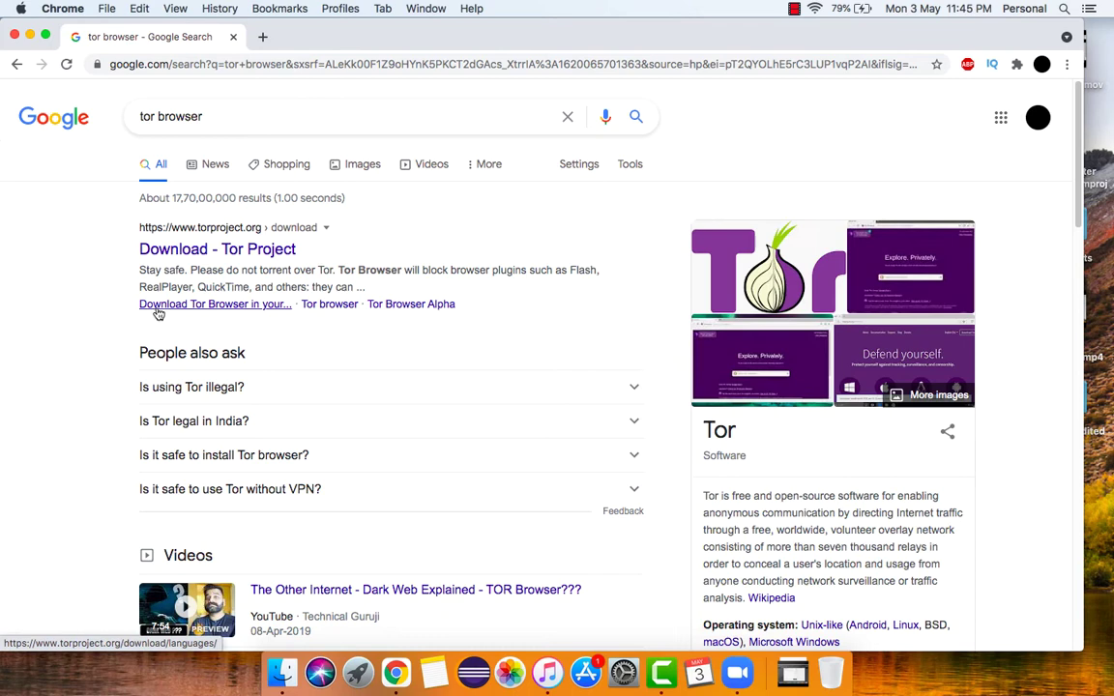
- Open the 'Download - Tor Project' result, view its full URL and download the Tor Browser .dmg
{"action": "left_click", "coordinate": [236, 255]}
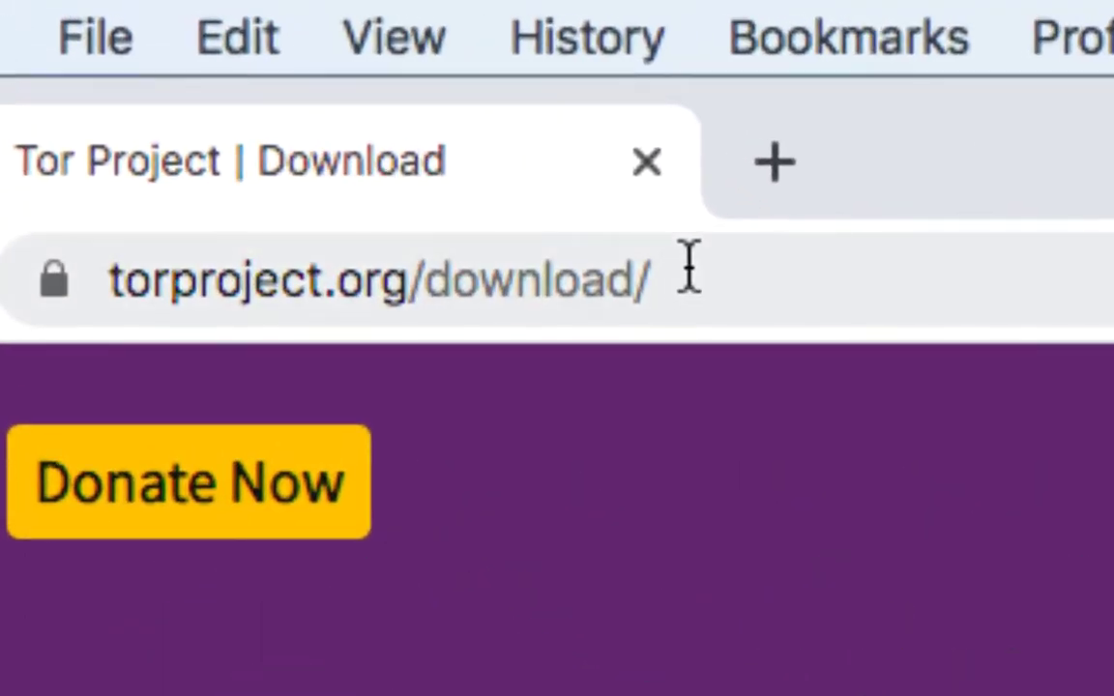
{"action": "left_click_drag", "start_coordinate": [735, 273], "coordinate": [77, 270]}
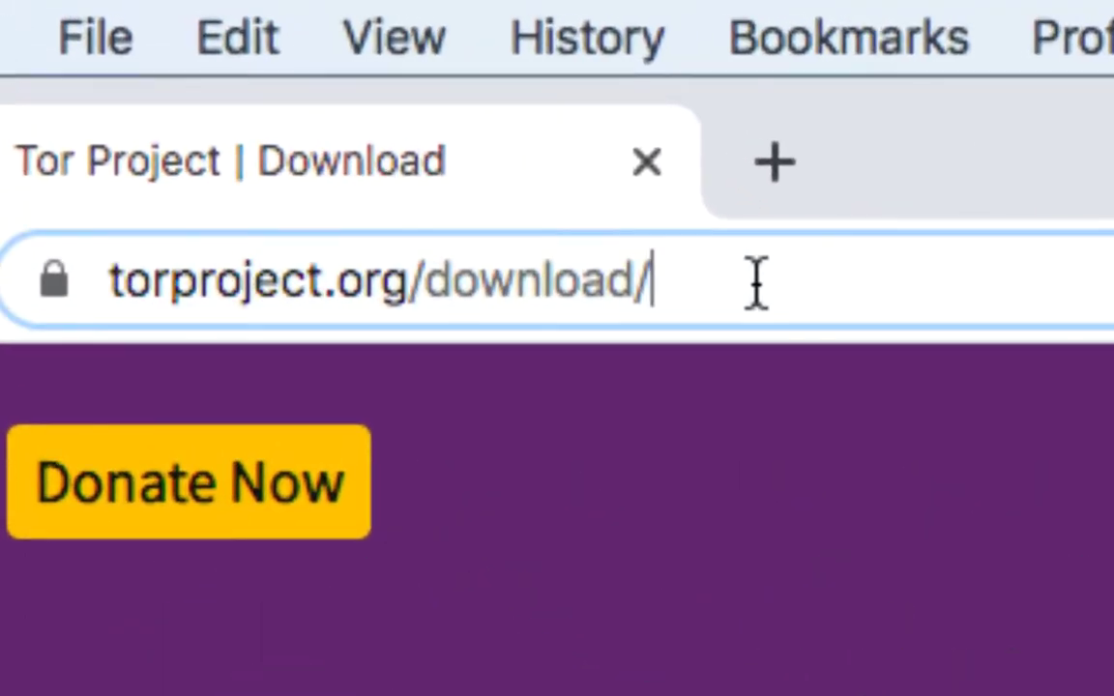
{"action": "left_click", "coordinate": [857, 310]}
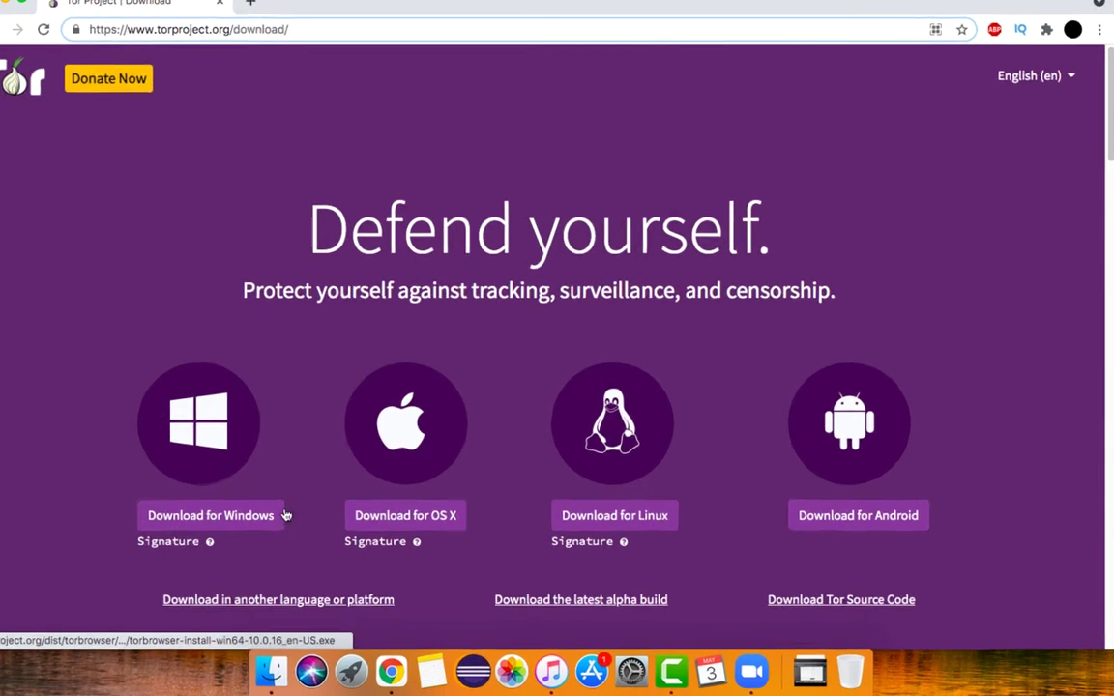
{"action": "left_click", "coordinate": [207, 515]}
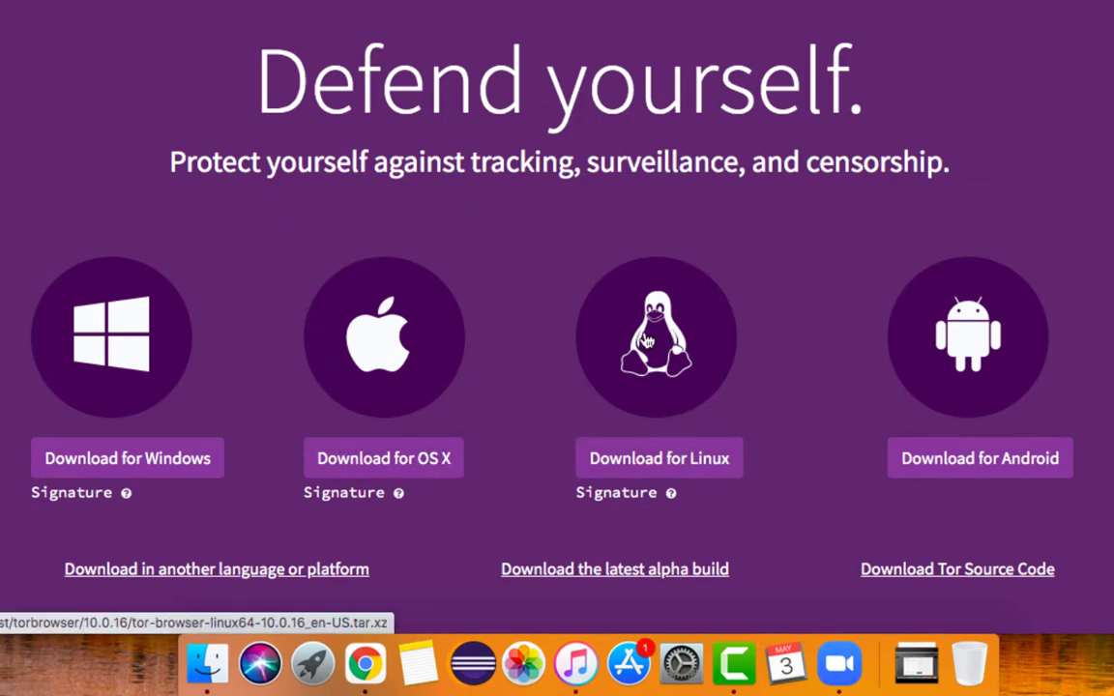
{"action": "scroll", "coordinate": [464, 374], "scroll_direction": "down", "scroll_amount": 1}
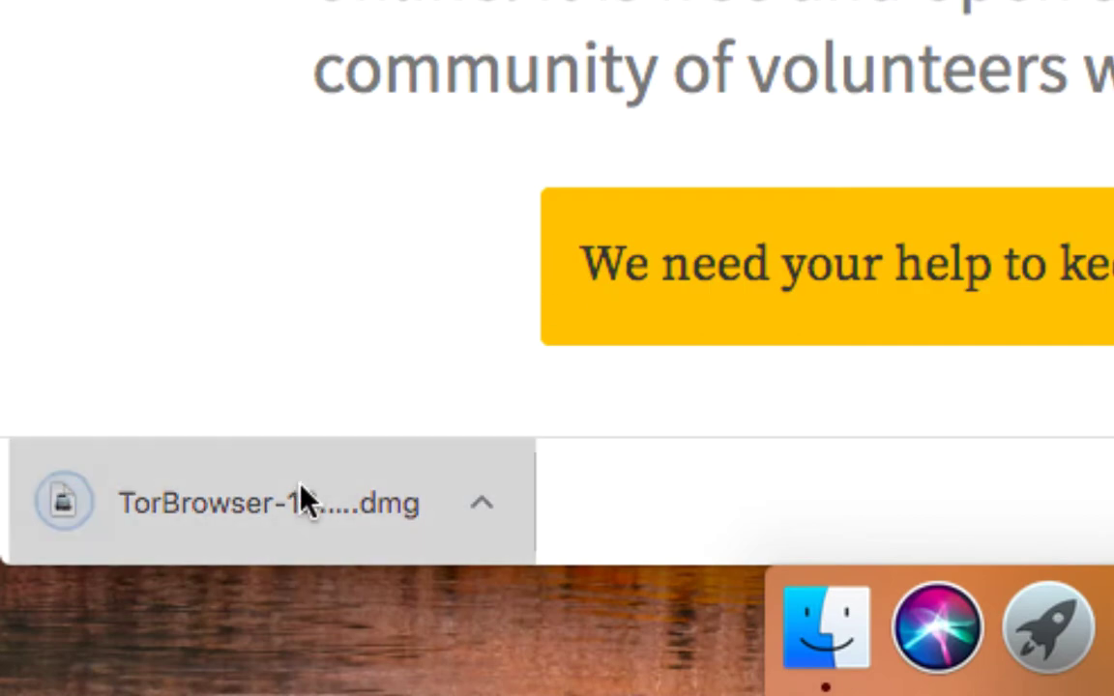
- Mount the downloaded Tor Browser .dmg and drag Tor Browser onto the Applications shortcut
{"action": "left_click", "coordinate": [301, 495]}
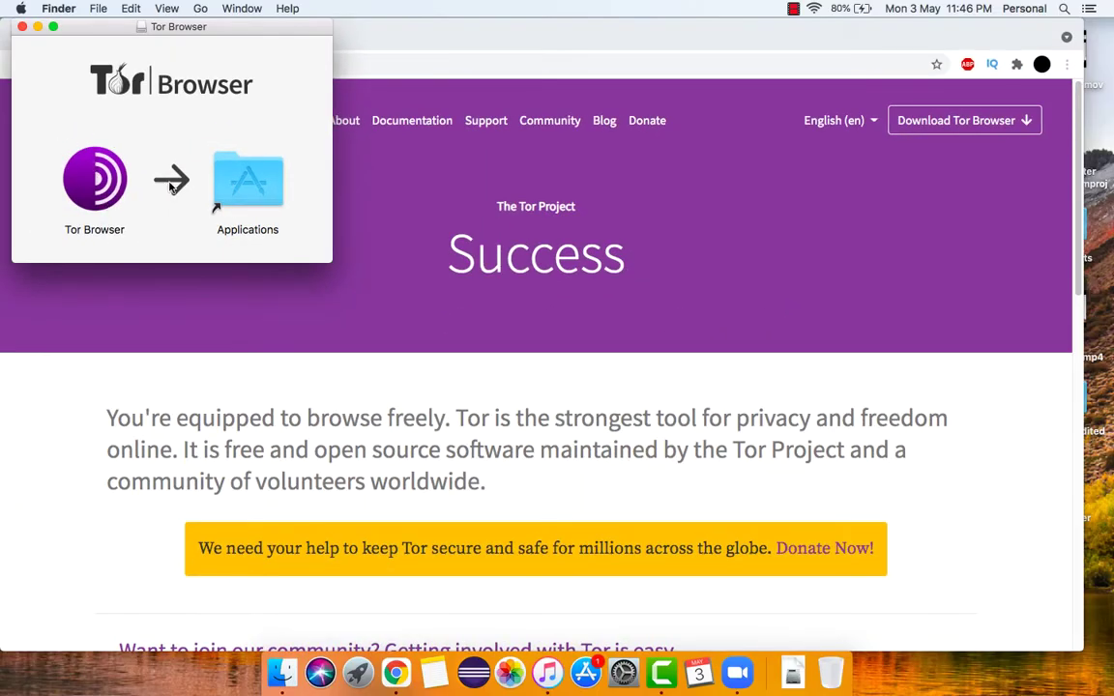
{"action": "mouse_move", "coordinate": [95, 179]}
{"action": "left_mouse_down"}
{"action": "mouse_move", "coordinate": [169, 159]}
{"action": "mouse_move", "coordinate": [242, 170]}
{"action": "mouse_move", "coordinate": [250, 183]}
{"action": "mouse_move", "coordinate": [218, 188]}
{"action": "mouse_move", "coordinate": [149, 126]}
{"action": "mouse_move", "coordinate": [680, 374]}
{"action": "mouse_move", "coordinate": [979, 435]}
{"action": "mouse_move", "coordinate": [514, 236]}
{"action": "mouse_move", "coordinate": [281, 166]}
{"action": "left_mouse_up"}
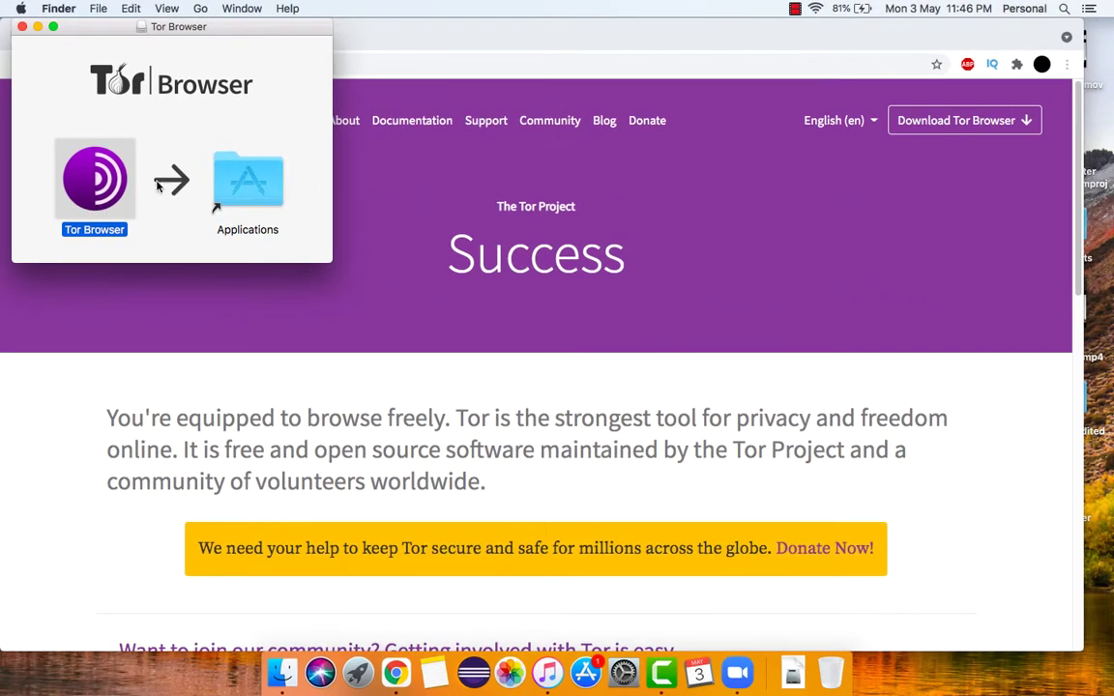
- Close the installer window and start Tor Browser from Launchpad
{"action": "left_click", "coordinate": [21, 28]}
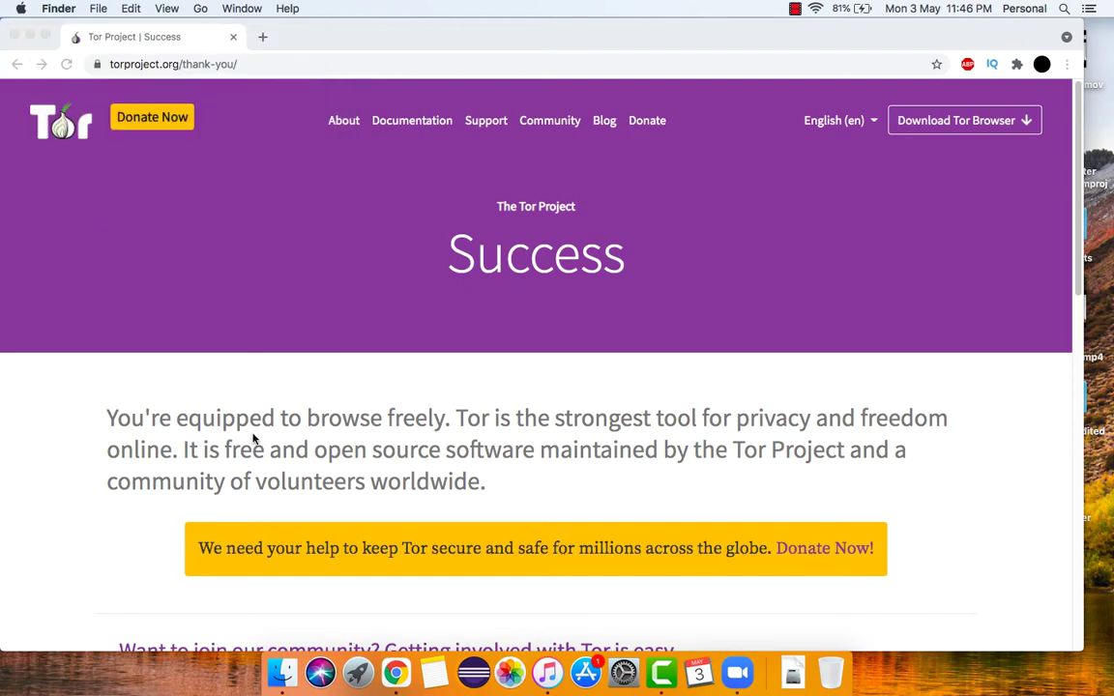
{"action": "left_click", "coordinate": [358, 674]}
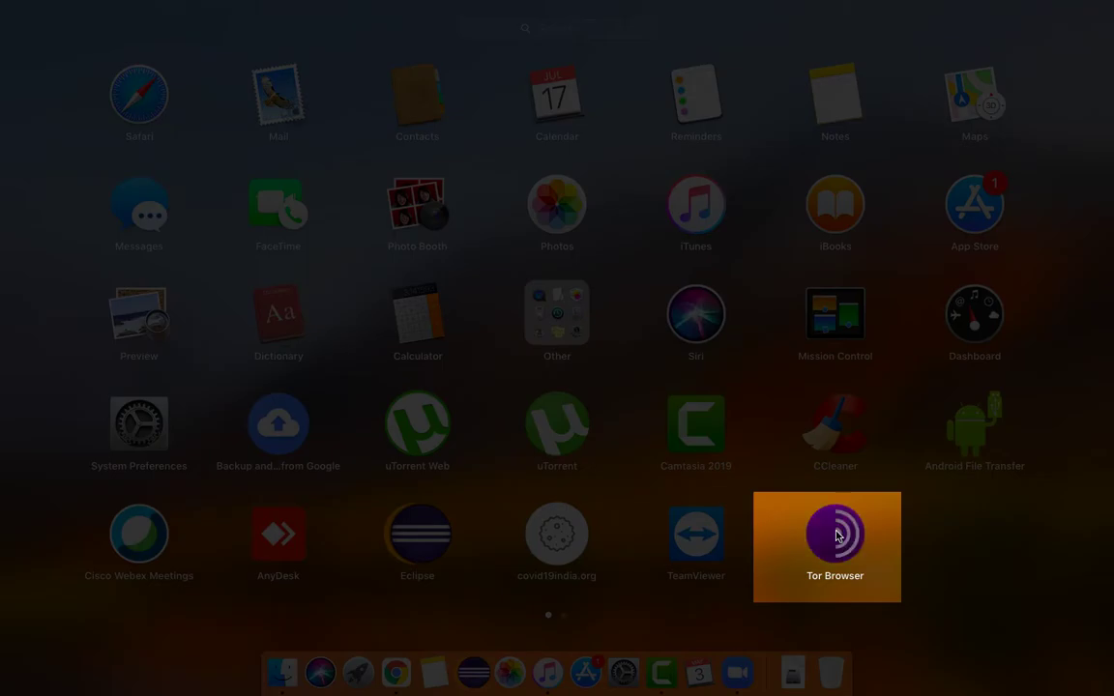
{"action": "left_click", "coordinate": [837, 537]}
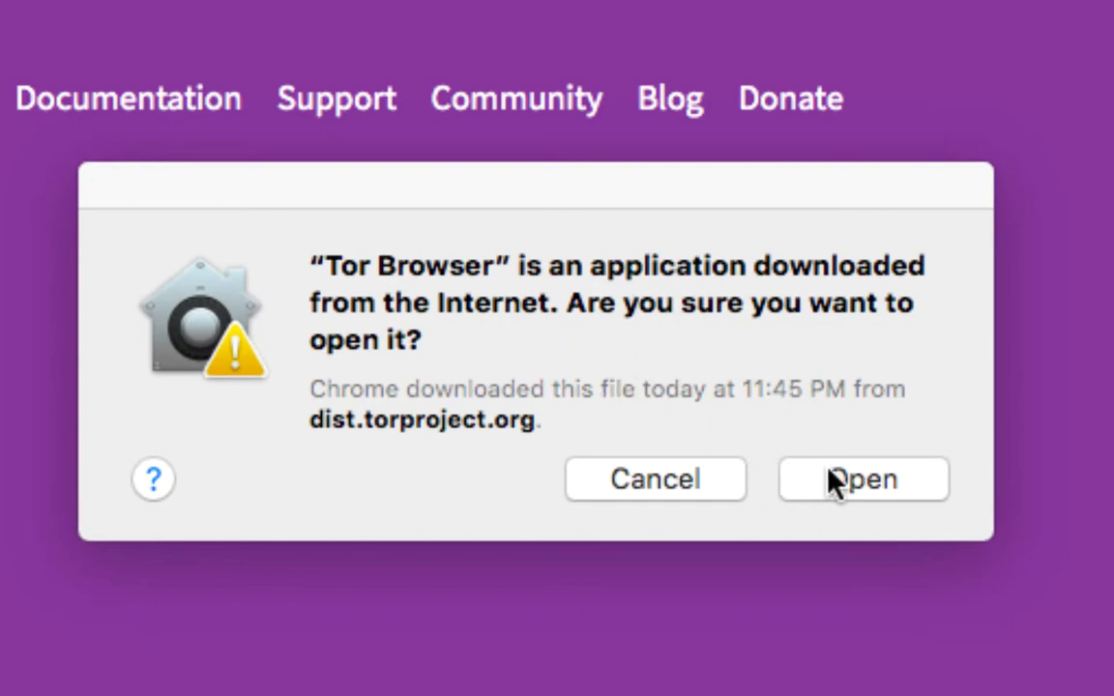
- Approve opening the downloaded app and connect to the Tor network
{"action": "left_click", "coordinate": [864, 493]}
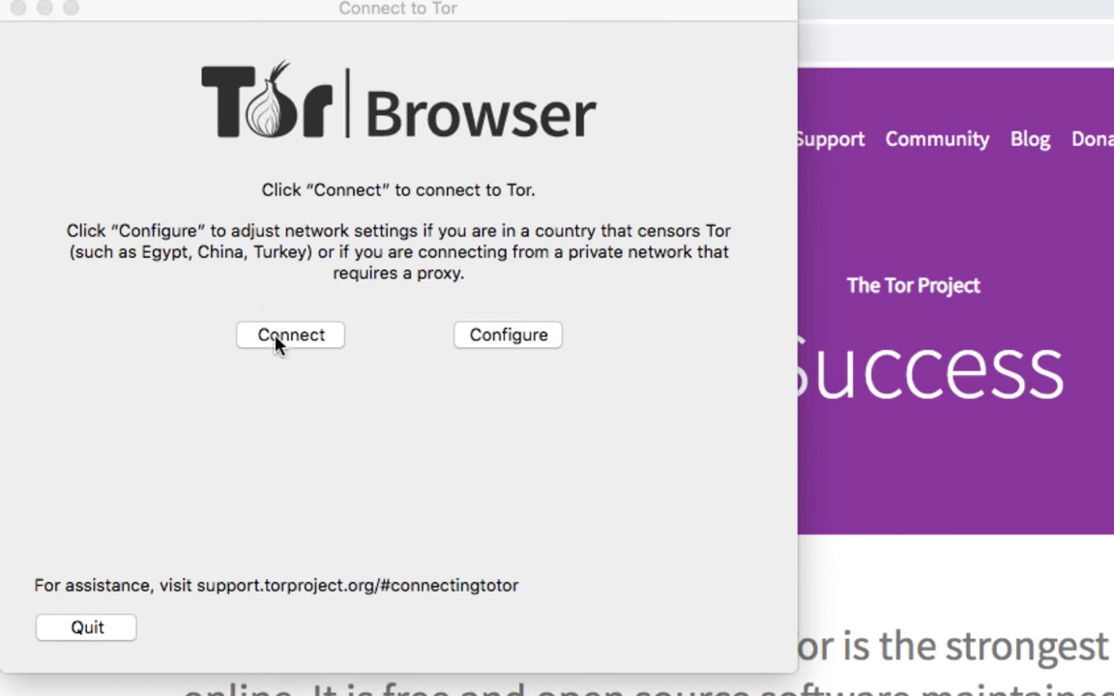
{"action": "left_click", "coordinate": [284, 342]}
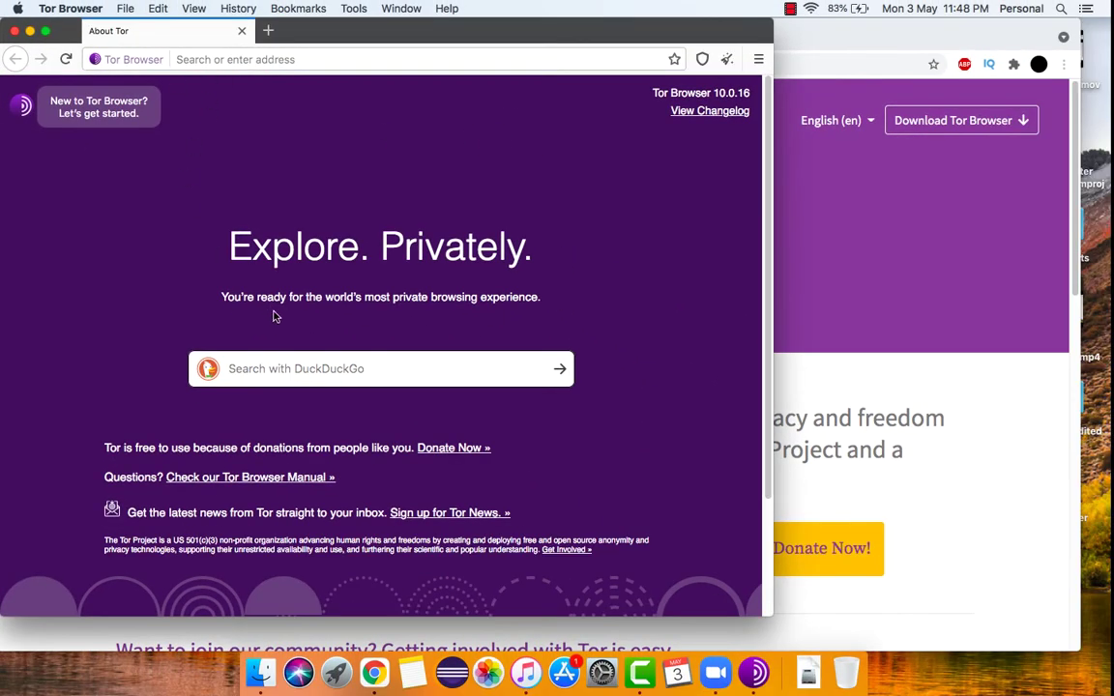
- Zoom the Tor Browser window to fill the screen and load google.com
{"action": "double_click", "coordinate": [376, 32]}
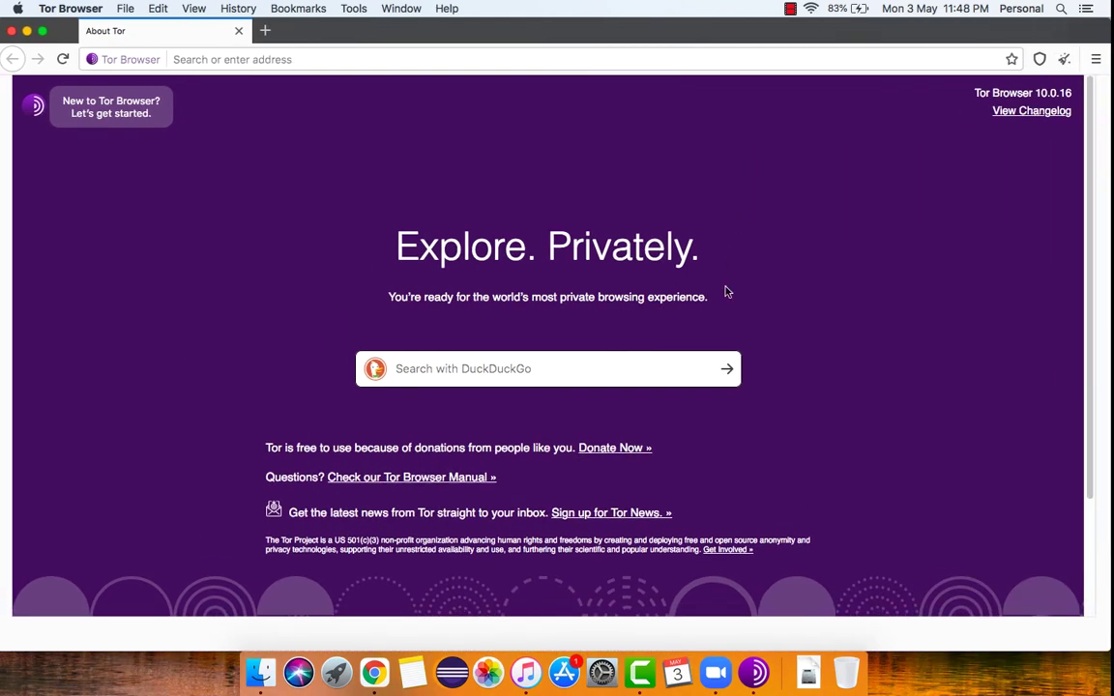
{"action": "left_click", "coordinate": [248, 59]}
{"action": "type", "text": "goog"}
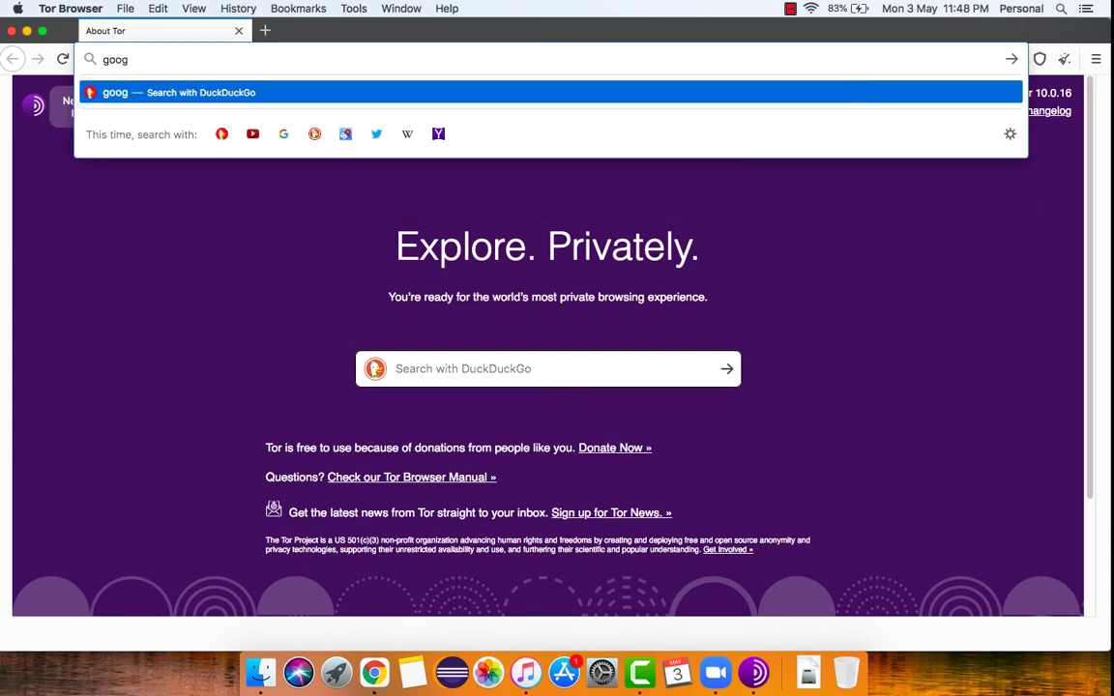
{"action": "type", "text": "le.com"}
{"action": "key", "text": "Return"}
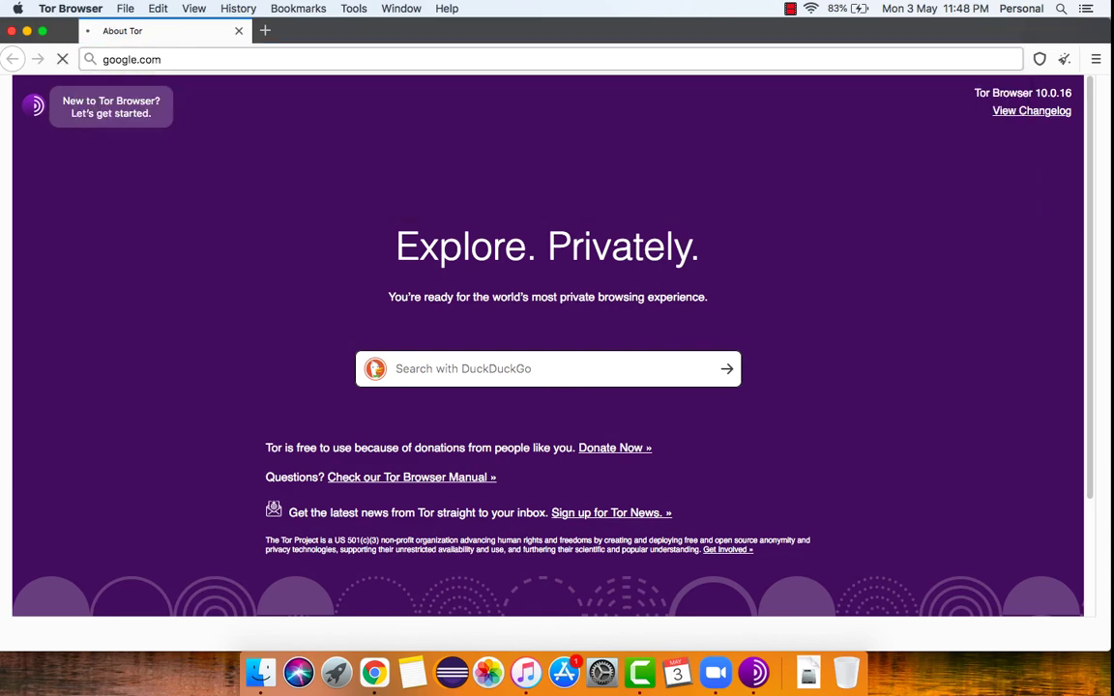